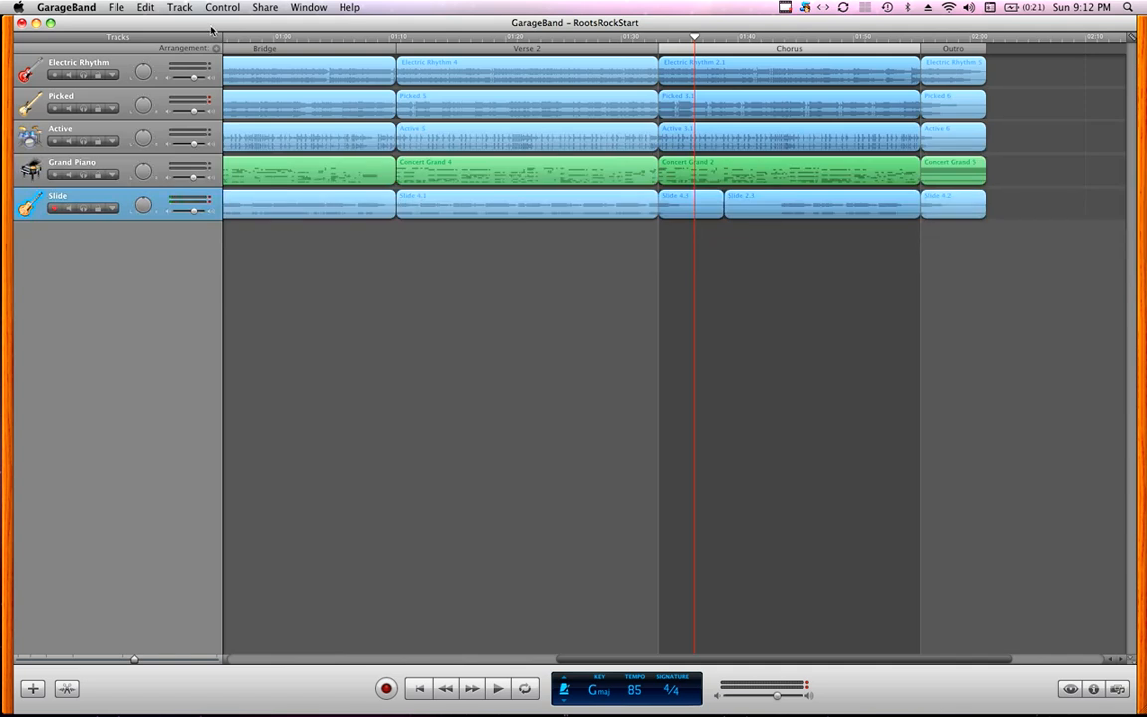
- Try lowering the Picked track's volume to -144.0 dB, and return it to its previous level
{"action": "left_click_drag", "start_coordinate": [252, 22], "coordinate": [255, 23]}
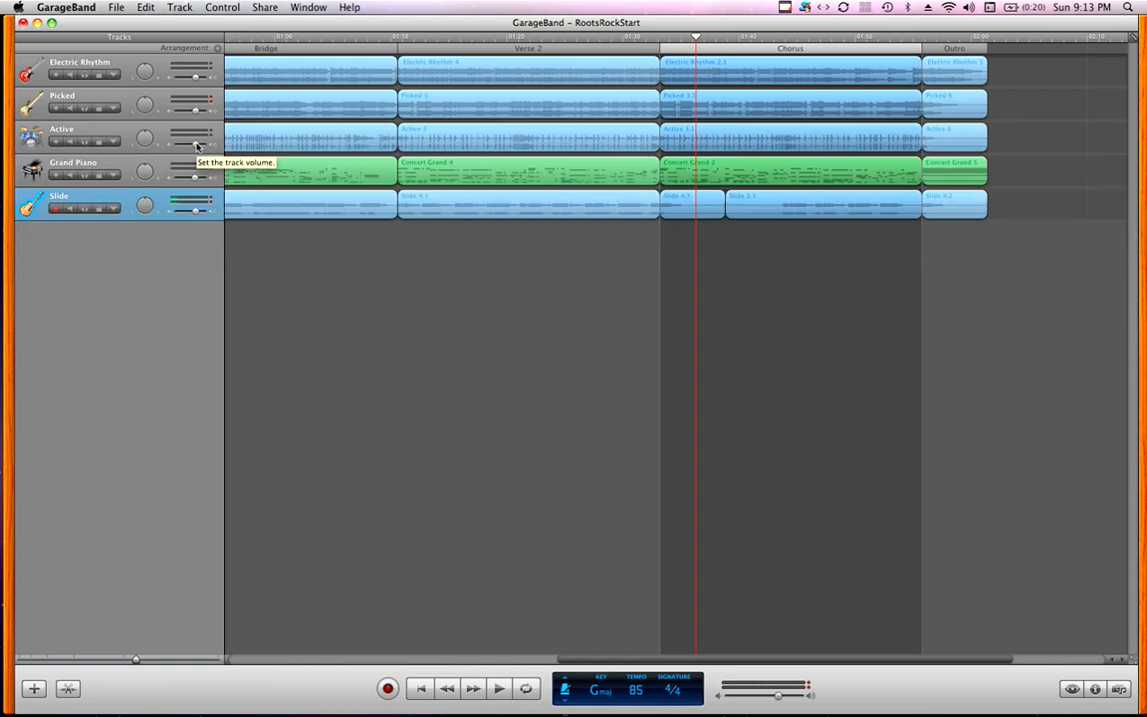
{"action": "left_click", "coordinate": [120, 94]}
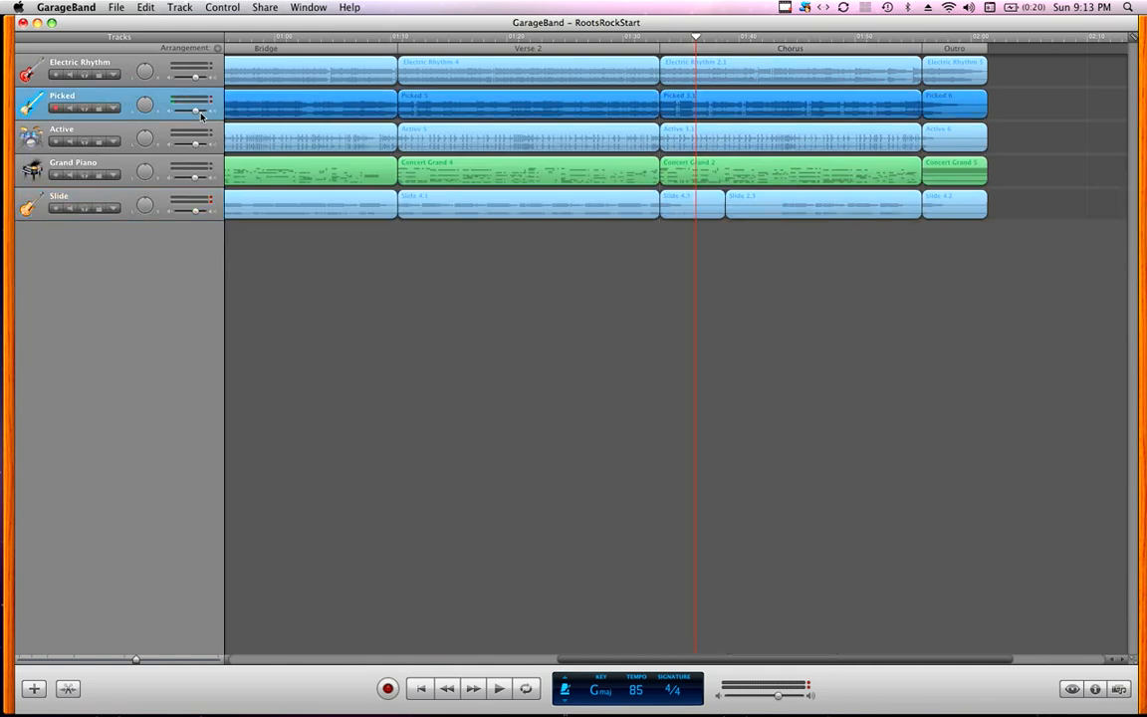
{"action": "left_click_drag", "start_coordinate": [198, 112], "coordinate": [194, 111]}
{"action": "left_click", "coordinate": [195, 113]}
{"action": "left_click_drag", "start_coordinate": [196, 114], "coordinate": [169, 112]}
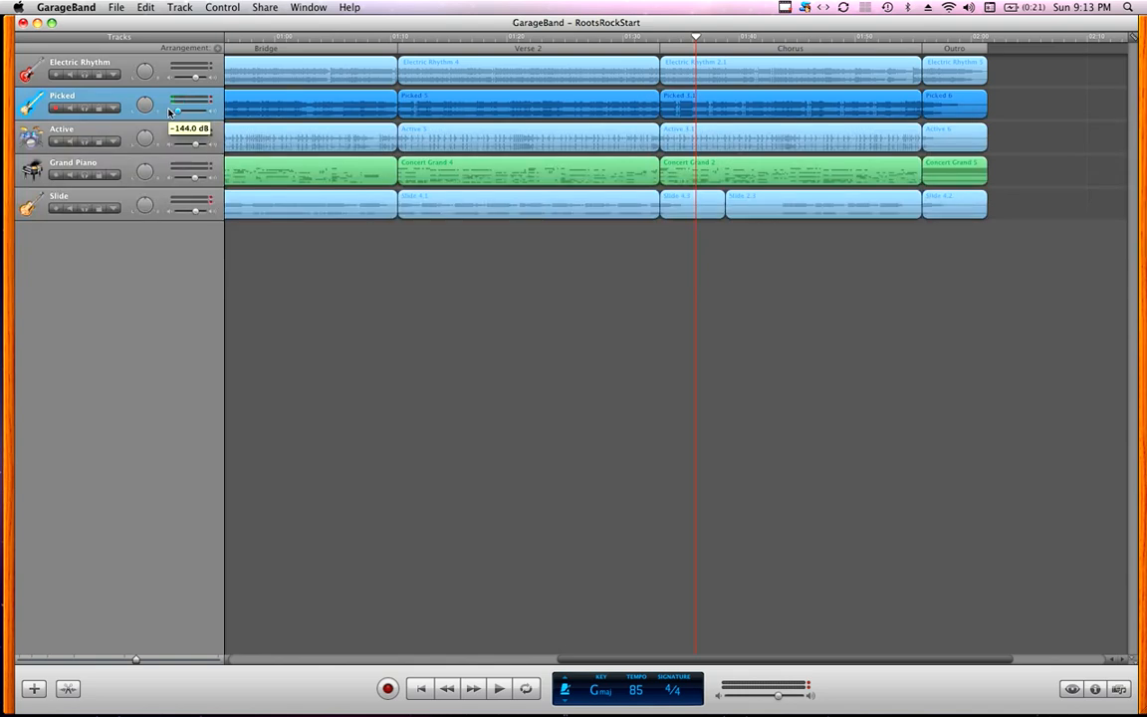
{"action": "left_click_drag", "start_coordinate": [169, 113], "coordinate": [196, 117]}
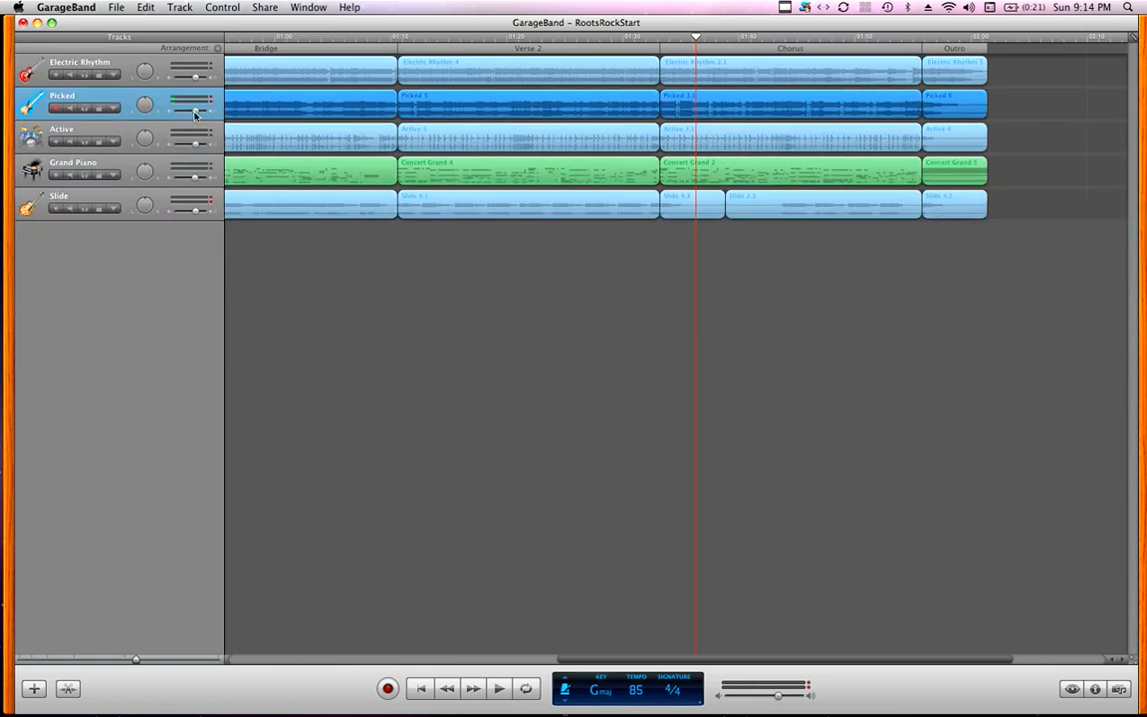
{"action": "left_click", "coordinate": [247, 25]}
{"action": "left_click", "coordinate": [196, 111]}
{"action": "left_click_drag", "start_coordinate": [196, 112], "coordinate": [195, 112]}
{"action": "left_click", "coordinate": [196, 100]}
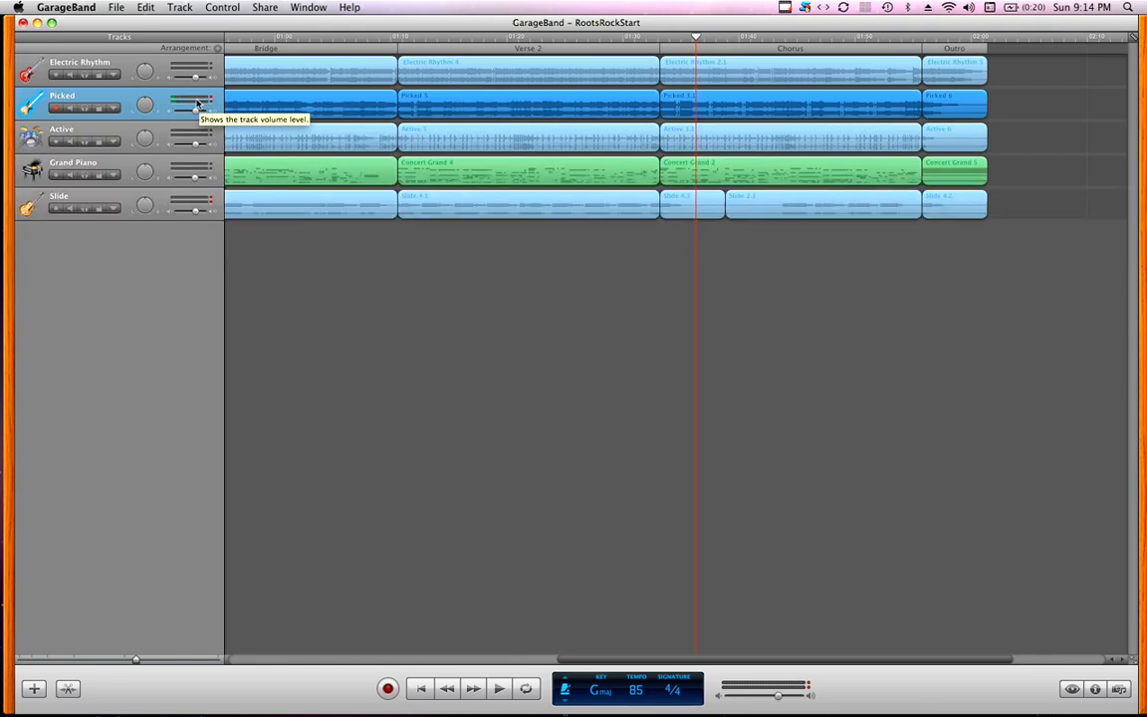
- Try soloing and muting the Slide track, and switch both solo and mute off again
{"action": "left_click", "coordinate": [120, 197]}
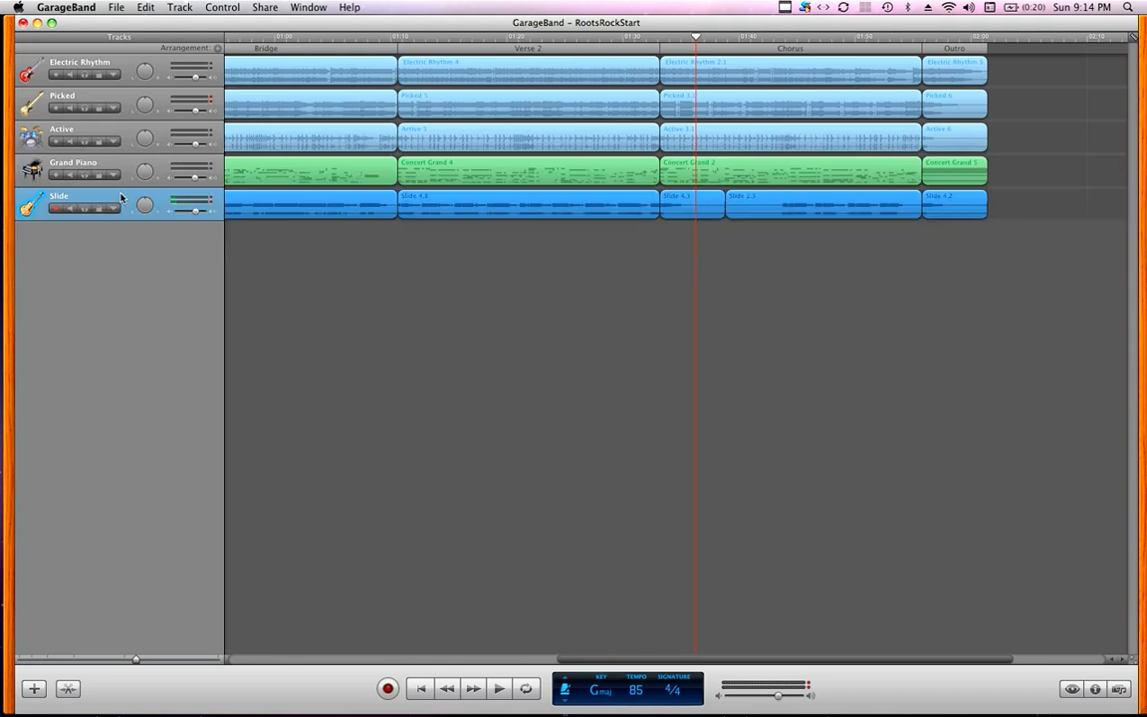
{"action": "key", "text": "s"}
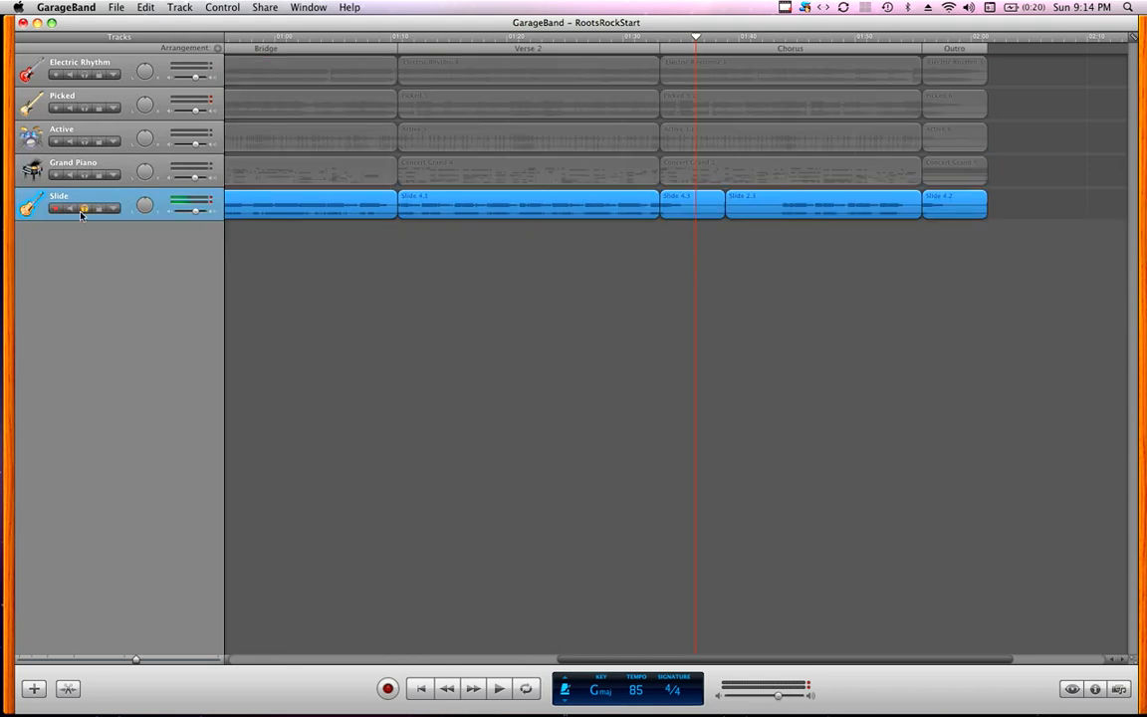
{"action": "key", "text": "s"}
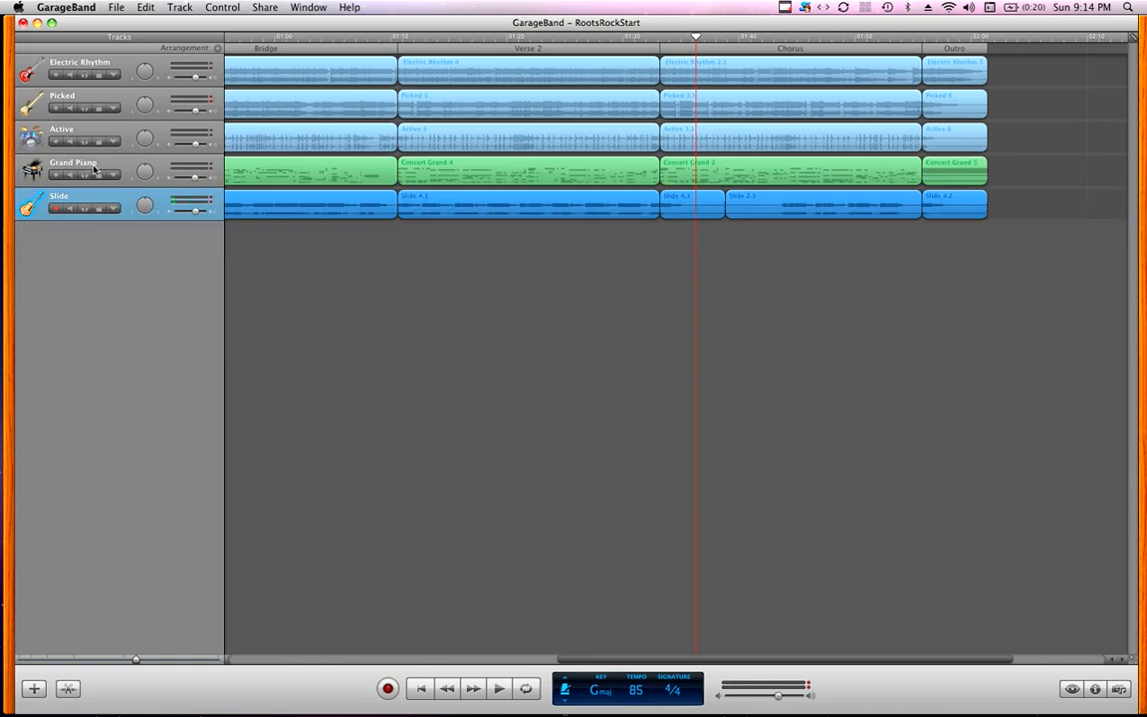
{"action": "key", "text": "m"}
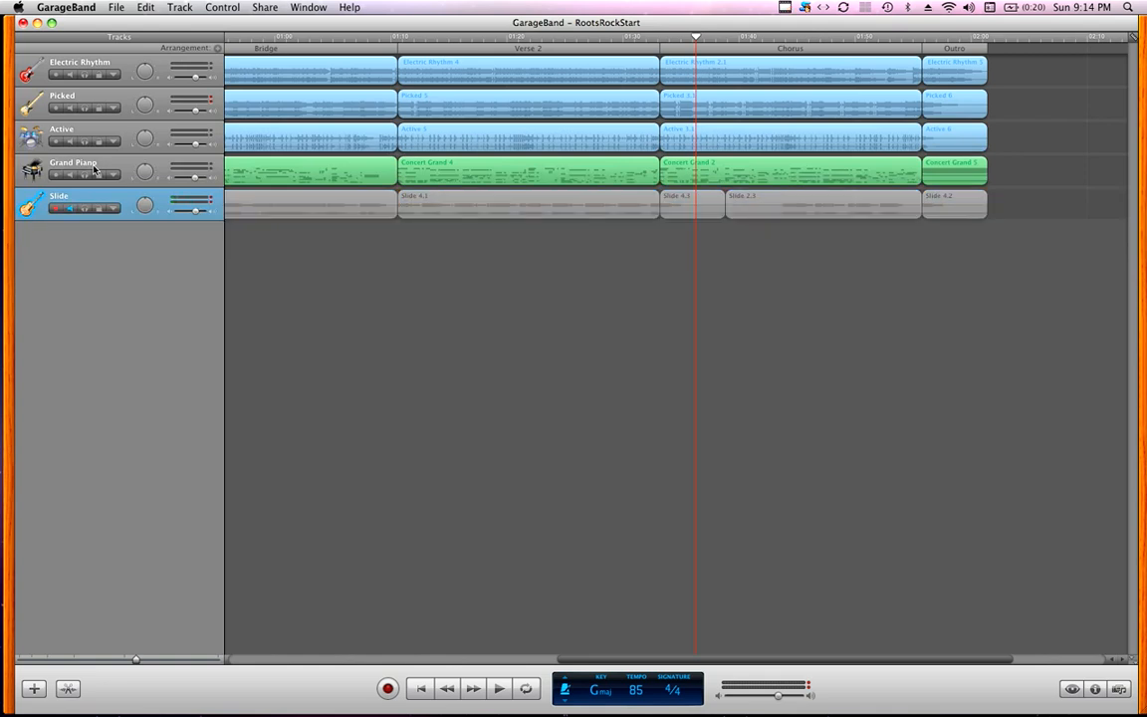
{"action": "key", "text": "m"}
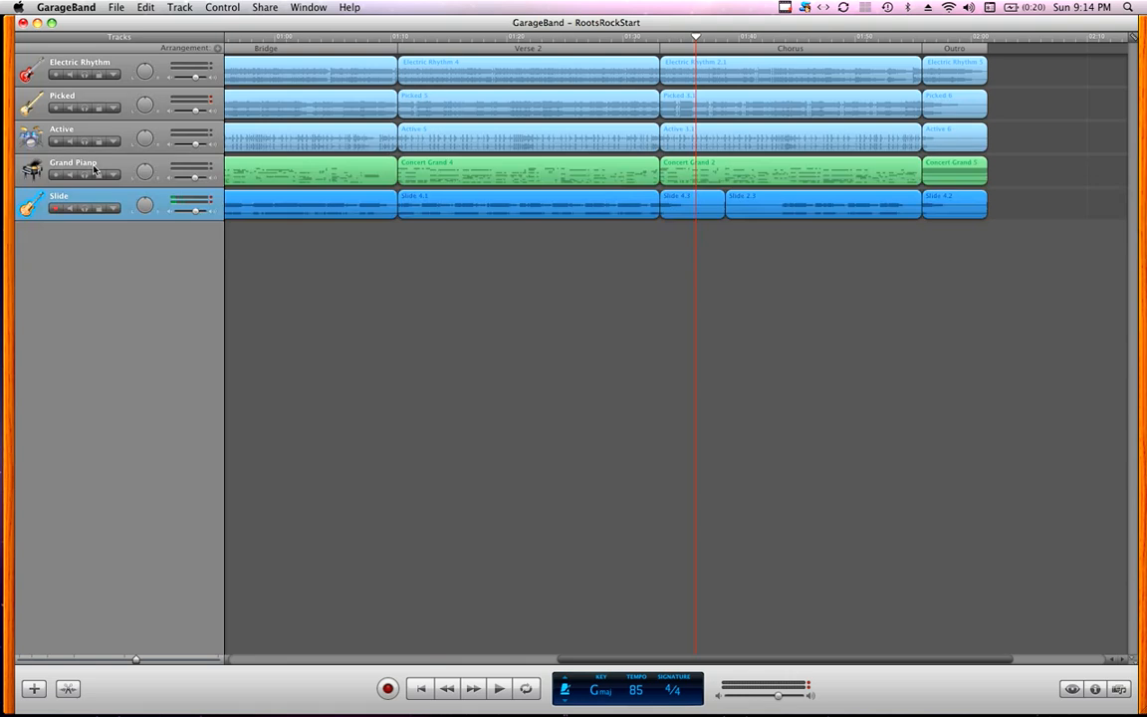
{"action": "key", "text": "s"}
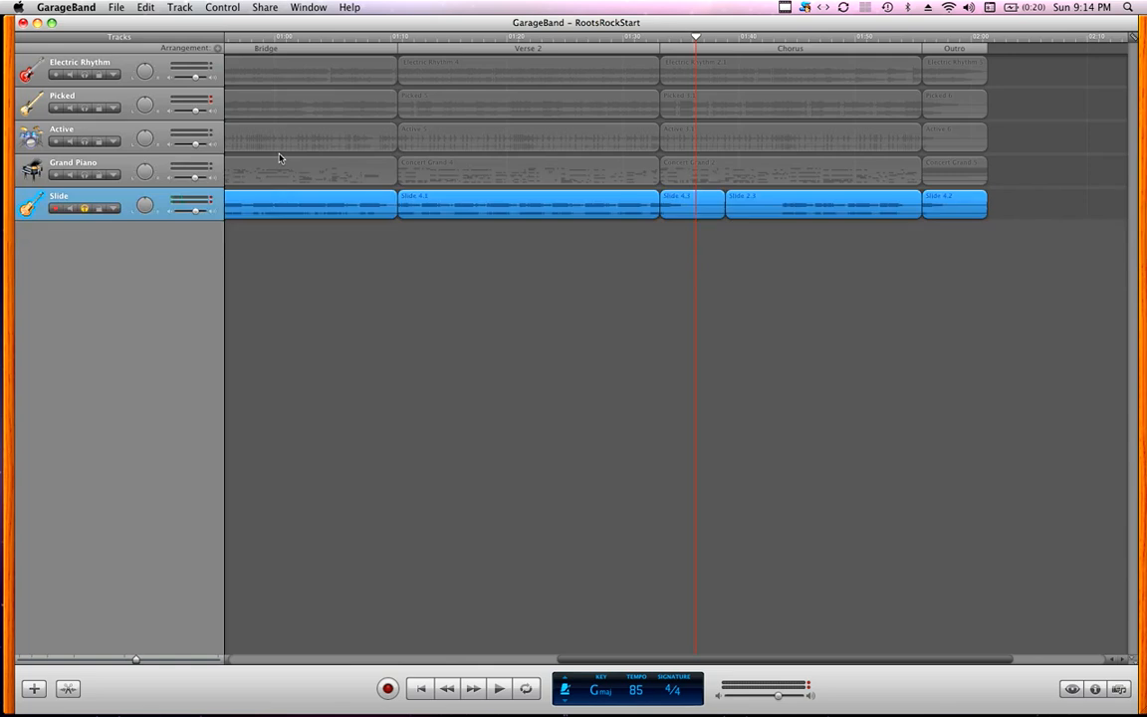
{"action": "left_click", "coordinate": [85, 209]}
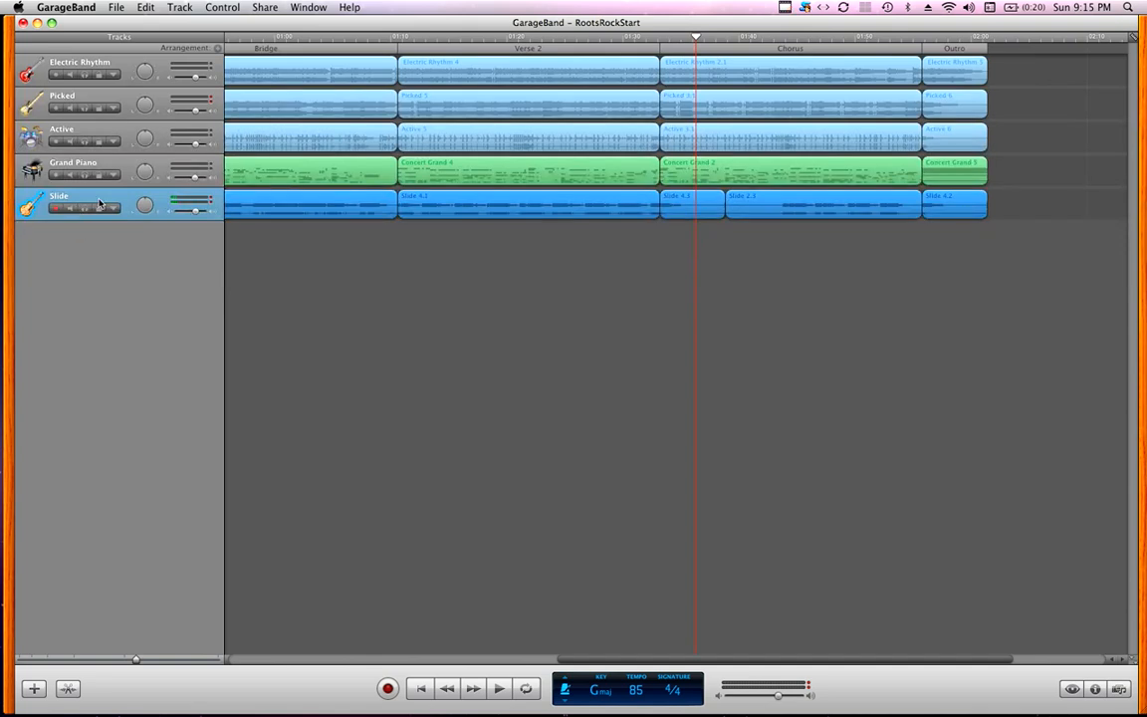
- Solo the Slide track and place the playhead at the start of the Bridge section
{"action": "left_click", "coordinate": [86, 207]}
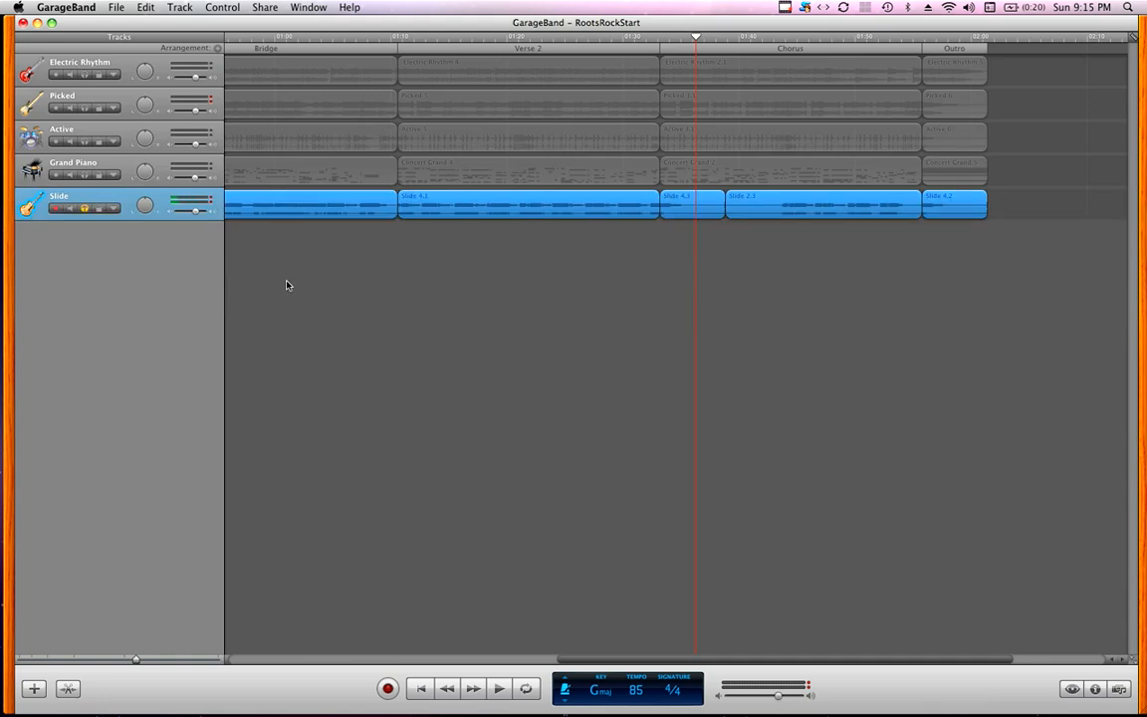
{"action": "scroll", "coordinate": [299, 285], "scroll_direction": "left", "scroll_amount": 3}
{"action": "scroll", "coordinate": [309, 285], "scroll_direction": "left", "scroll_amount": 10}
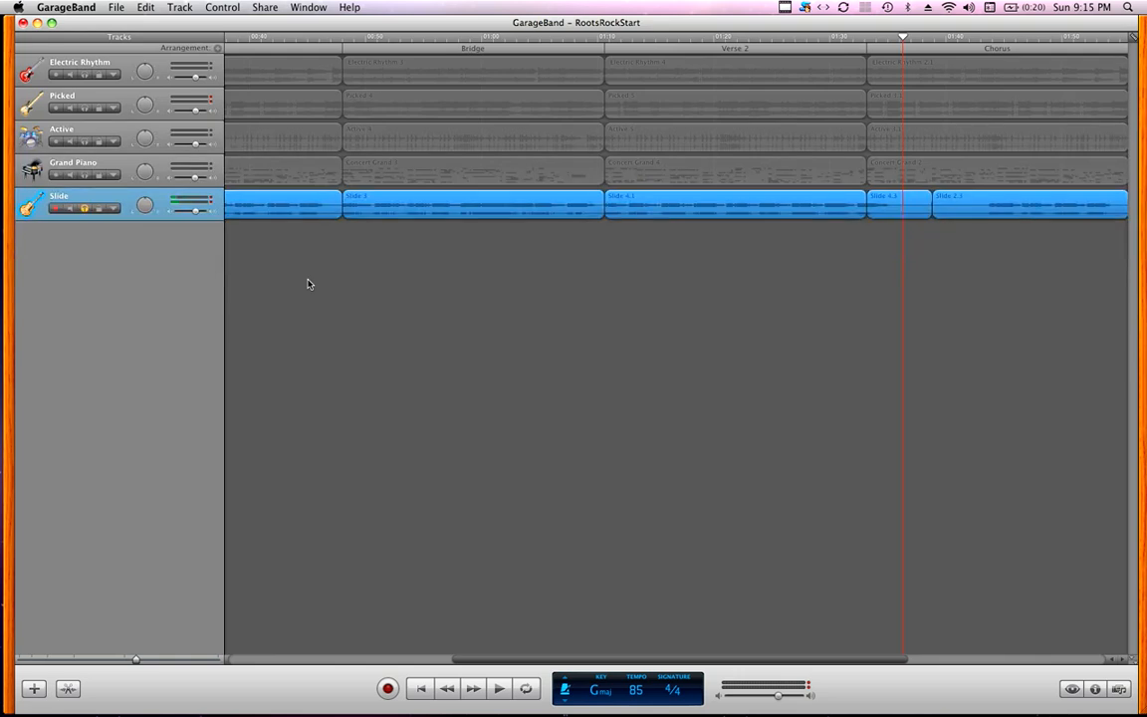
{"action": "scroll", "coordinate": [309, 284], "scroll_direction": "left", "scroll_amount": 1}
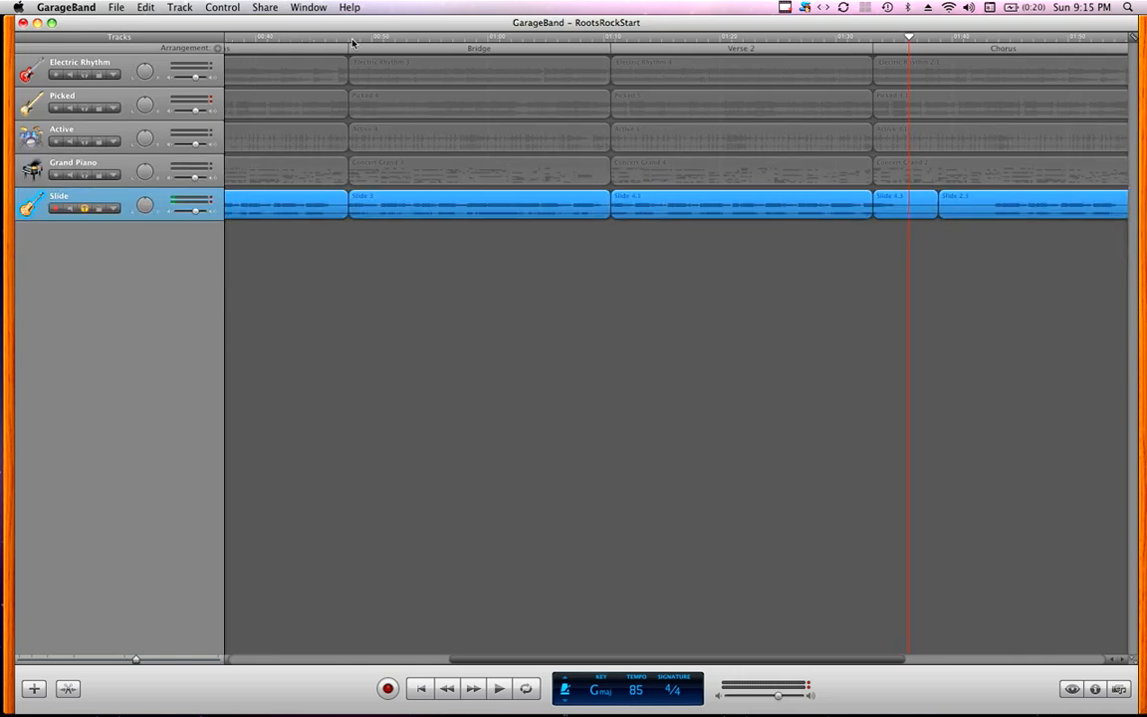
{"action": "left_click", "coordinate": [348, 44]}
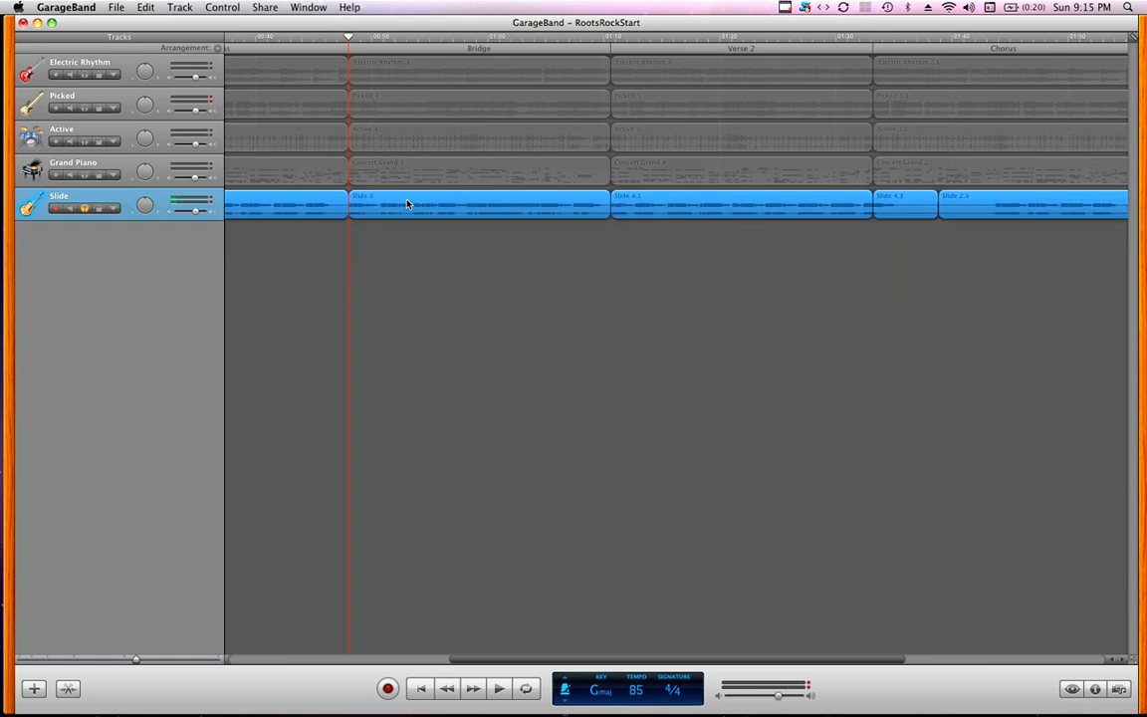
- Play the soloed Slide track through the Bridge while testing small changes to its volume, and stop playback
{"action": "scroll", "coordinate": [377, 234], "scroll_direction": "left", "scroll_amount": 5}
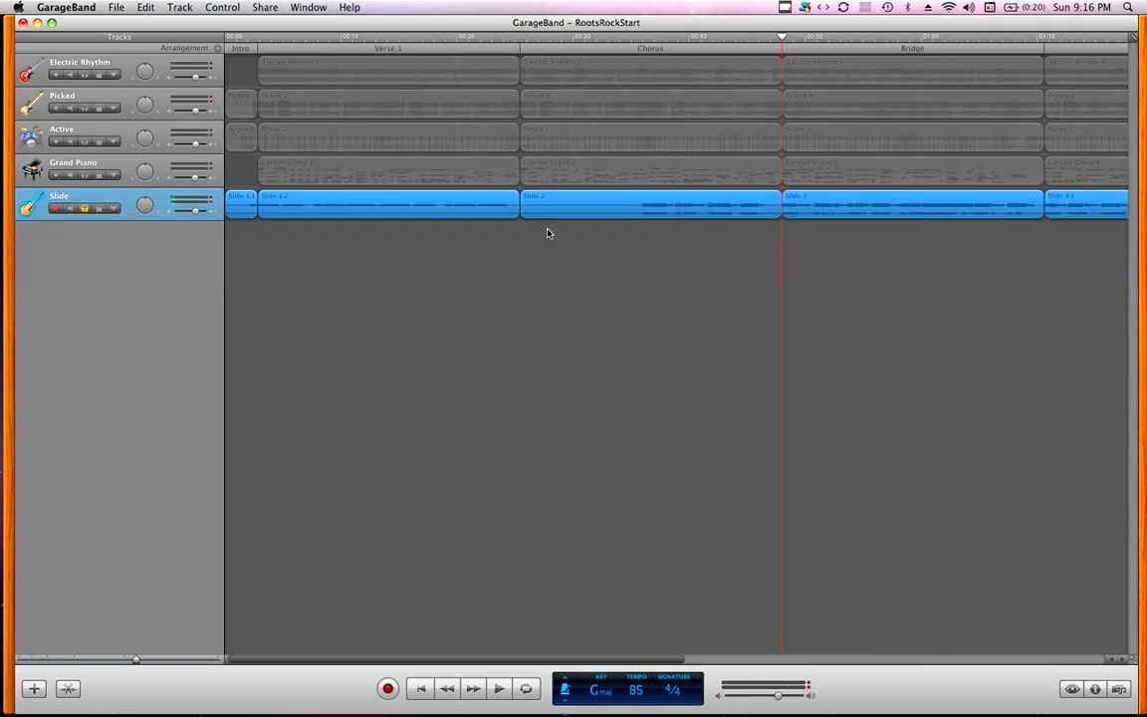
{"action": "scroll", "coordinate": [812, 267], "scroll_direction": "right", "scroll_amount": 3}
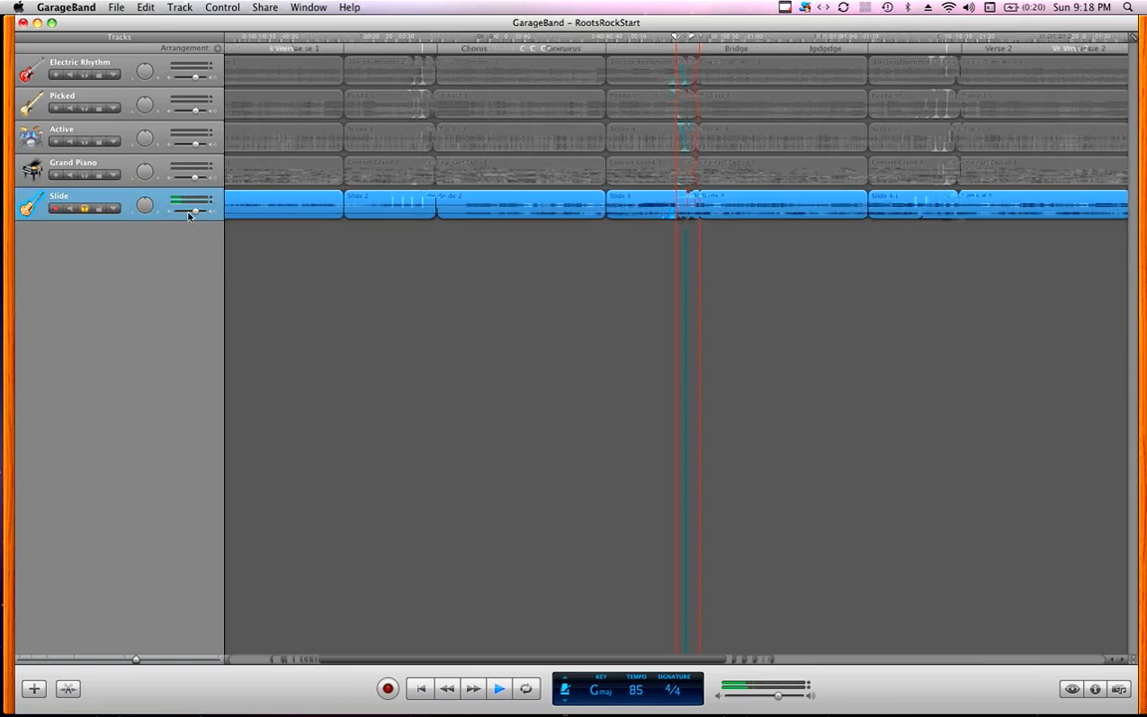
{"action": "mouse_move", "coordinate": [189, 215]}
{"action": "left_mouse_down"}
{"action": "mouse_move", "coordinate": [178, 215]}
{"action": "mouse_move", "coordinate": [206, 217]}
{"action": "mouse_move", "coordinate": [195, 215]}
{"action": "left_mouse_up"}
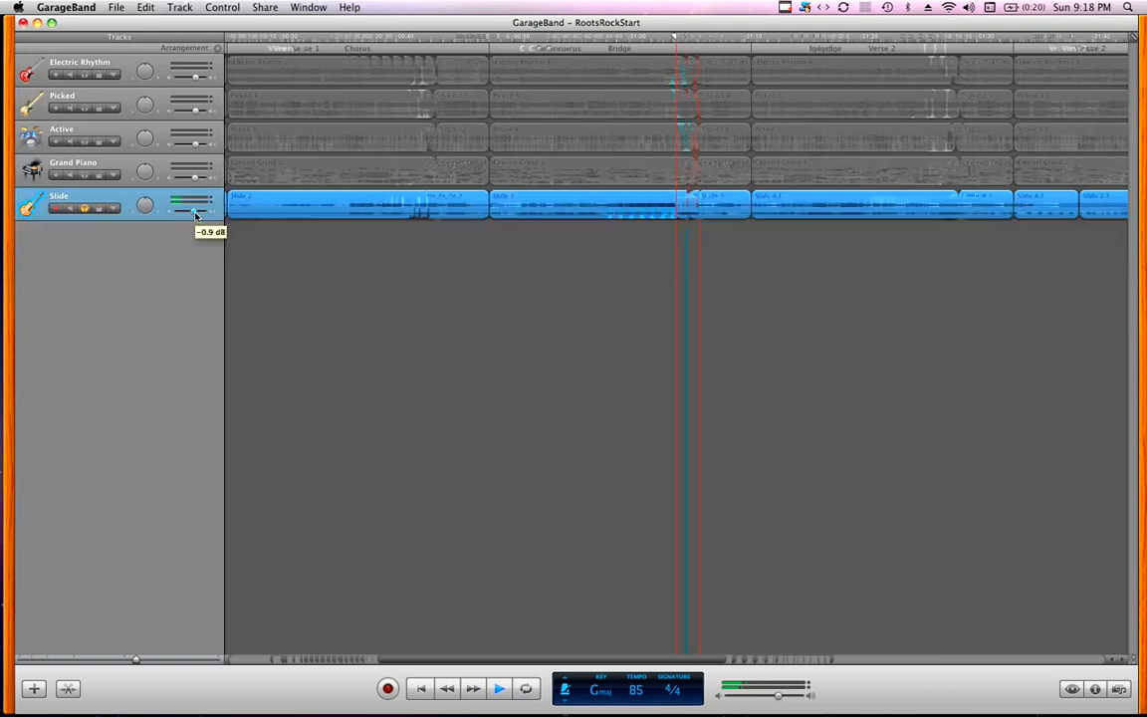
{"action": "left_click_drag", "start_coordinate": [196, 215], "coordinate": [196, 215]}
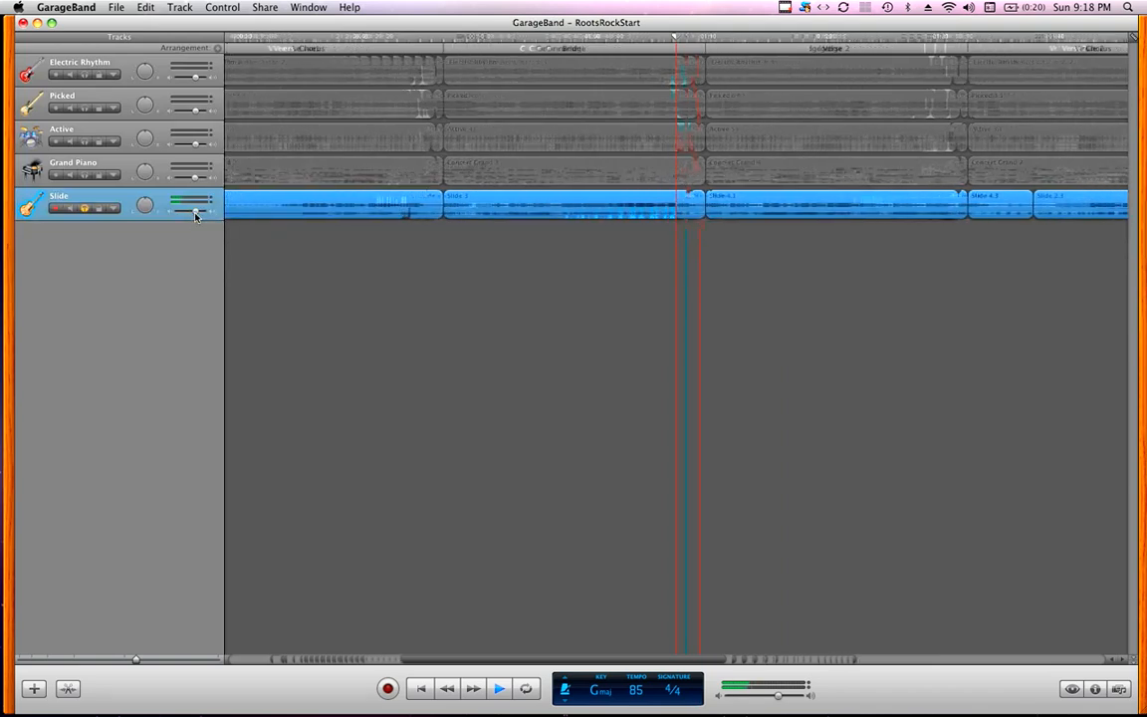
{"action": "key", "text": "space"}
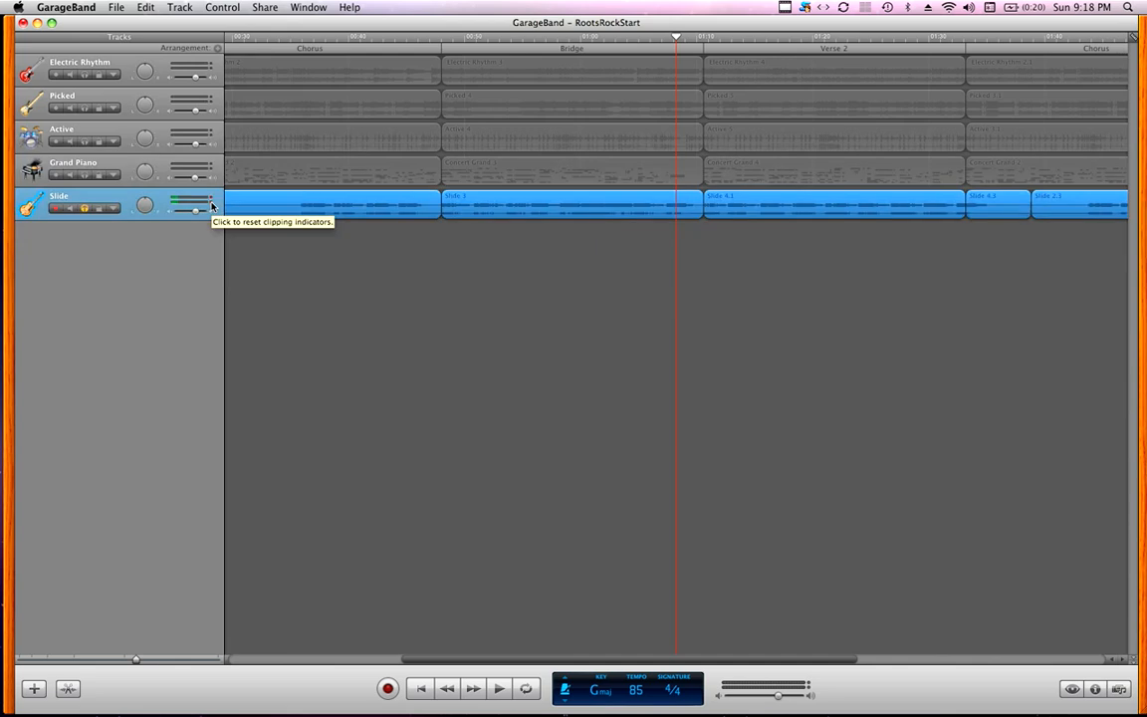
- Reset the Slide track's clipping indicators and set its volume slightly below 0.0 dB
{"action": "left_click", "coordinate": [211, 206]}
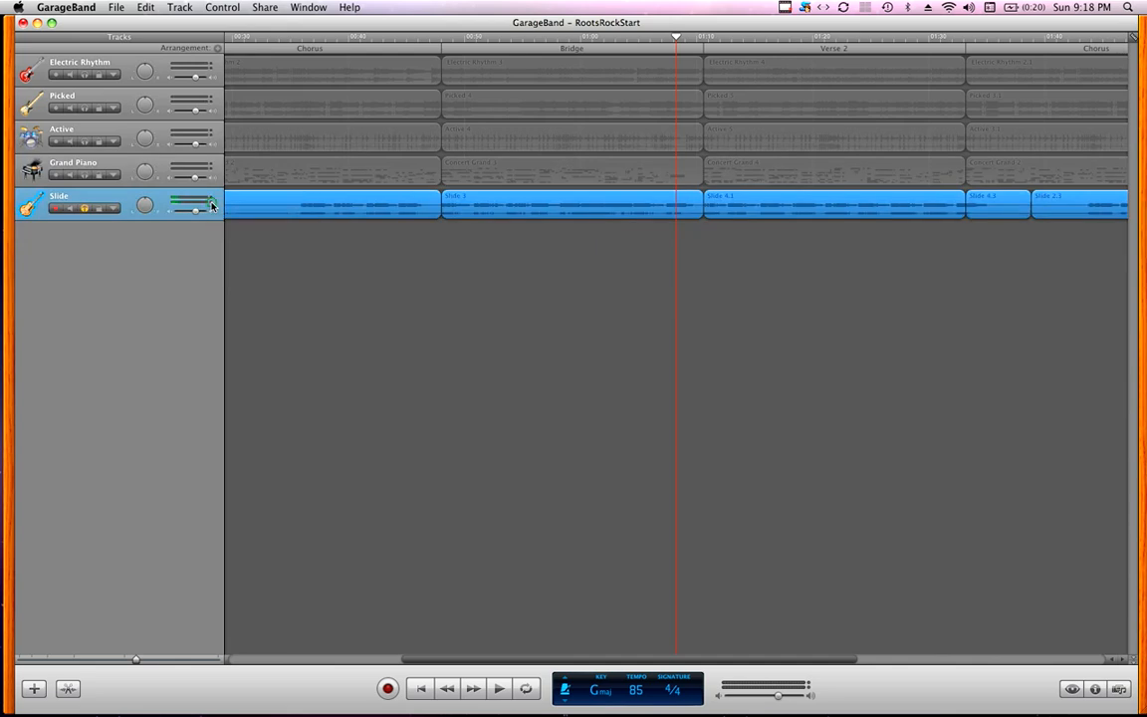
{"action": "left_click", "coordinate": [211, 204]}
{"action": "left_click_drag", "start_coordinate": [195, 212], "coordinate": [196, 214]}
{"action": "left_click", "coordinate": [195, 214]}
{"action": "left_click", "coordinate": [196, 214]}
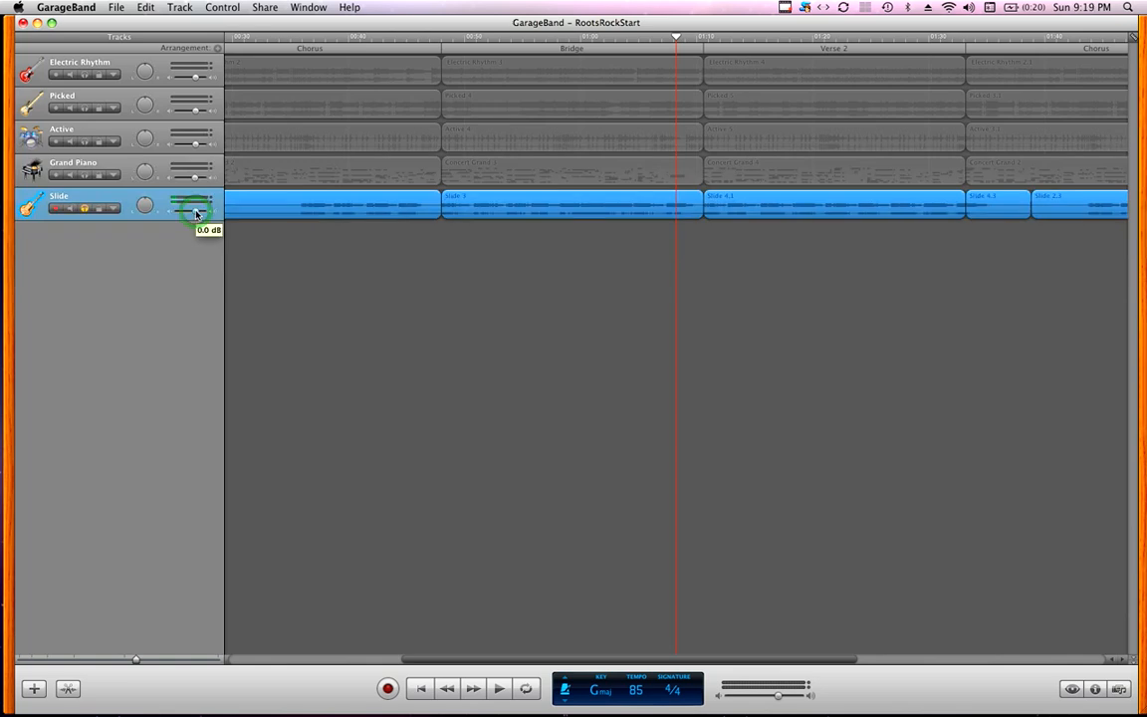
{"action": "left_click_drag", "start_coordinate": [197, 214], "coordinate": [194, 215]}
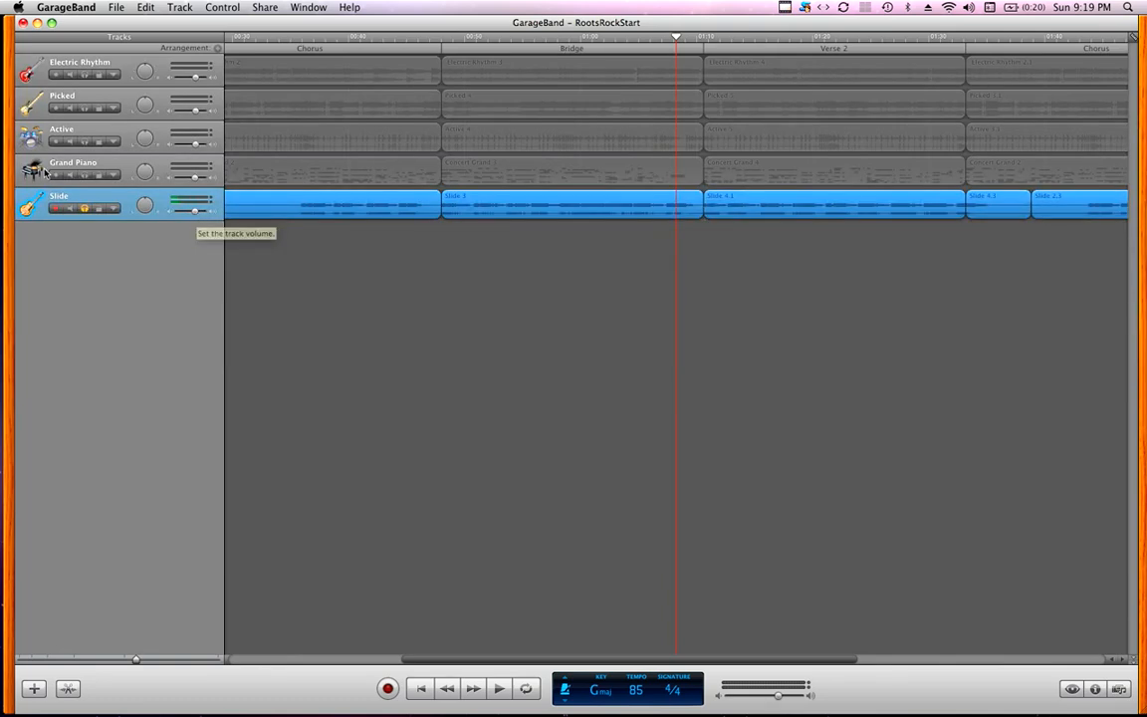
- Select the Grand Piano track and solo it together with the Slide track
{"action": "left_click", "coordinate": [84, 174]}
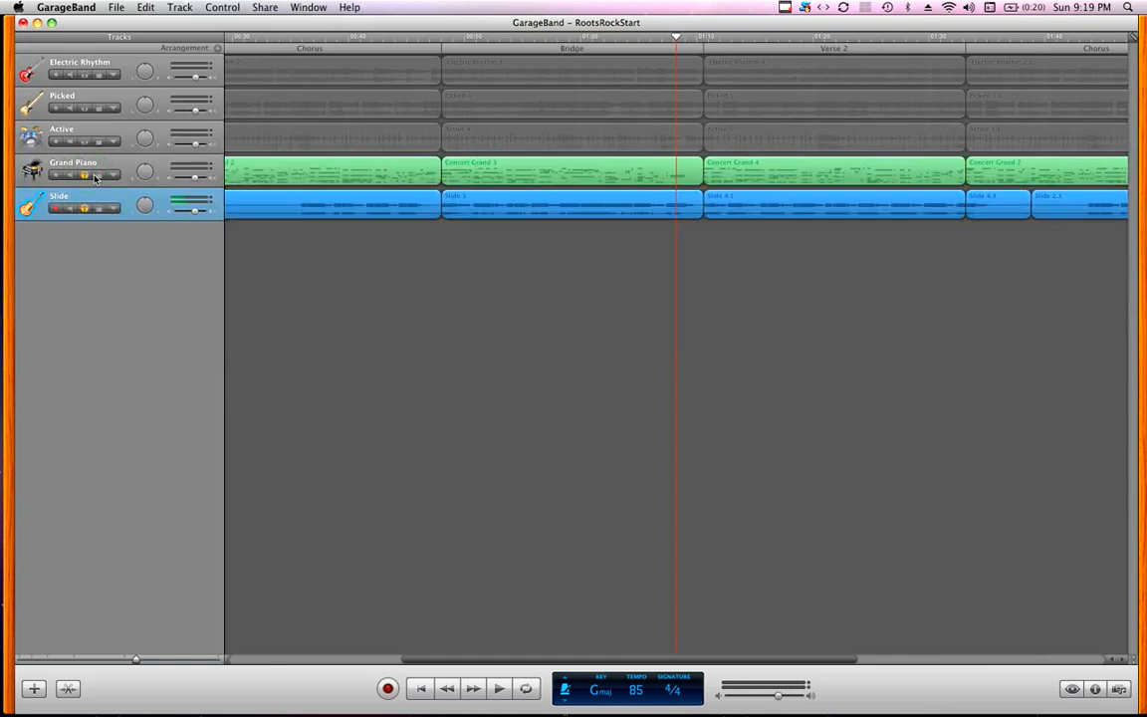
{"action": "left_click", "coordinate": [86, 176]}
{"action": "left_click", "coordinate": [85, 176]}
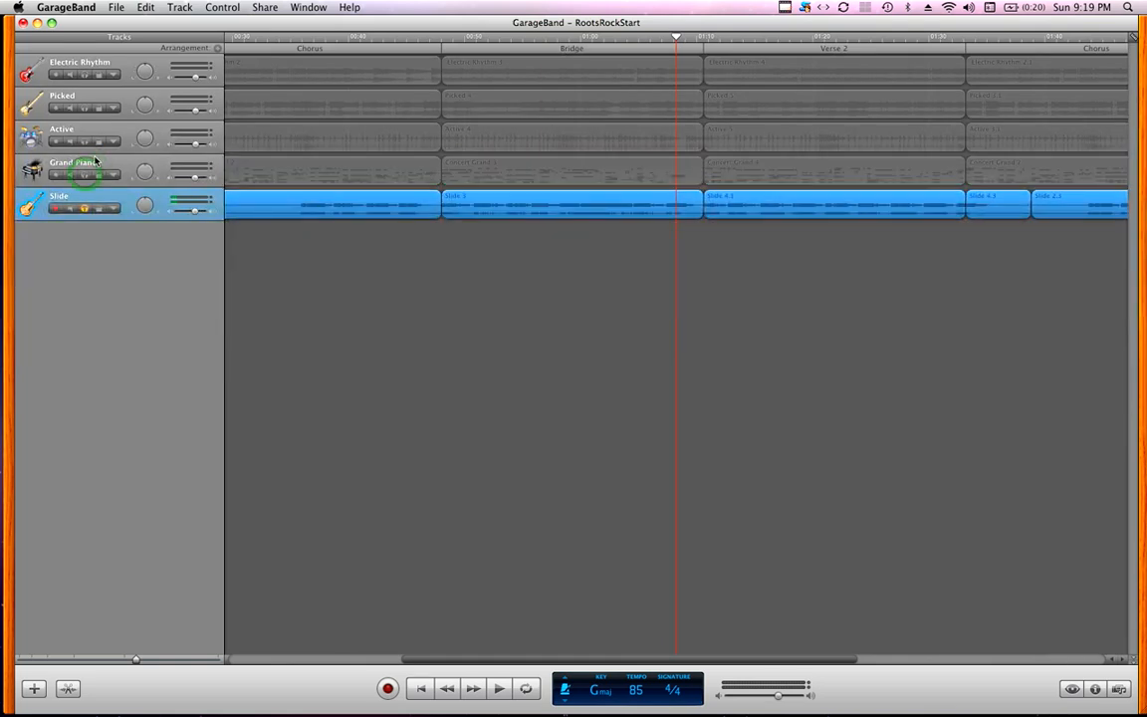
{"action": "left_click", "coordinate": [97, 181]}
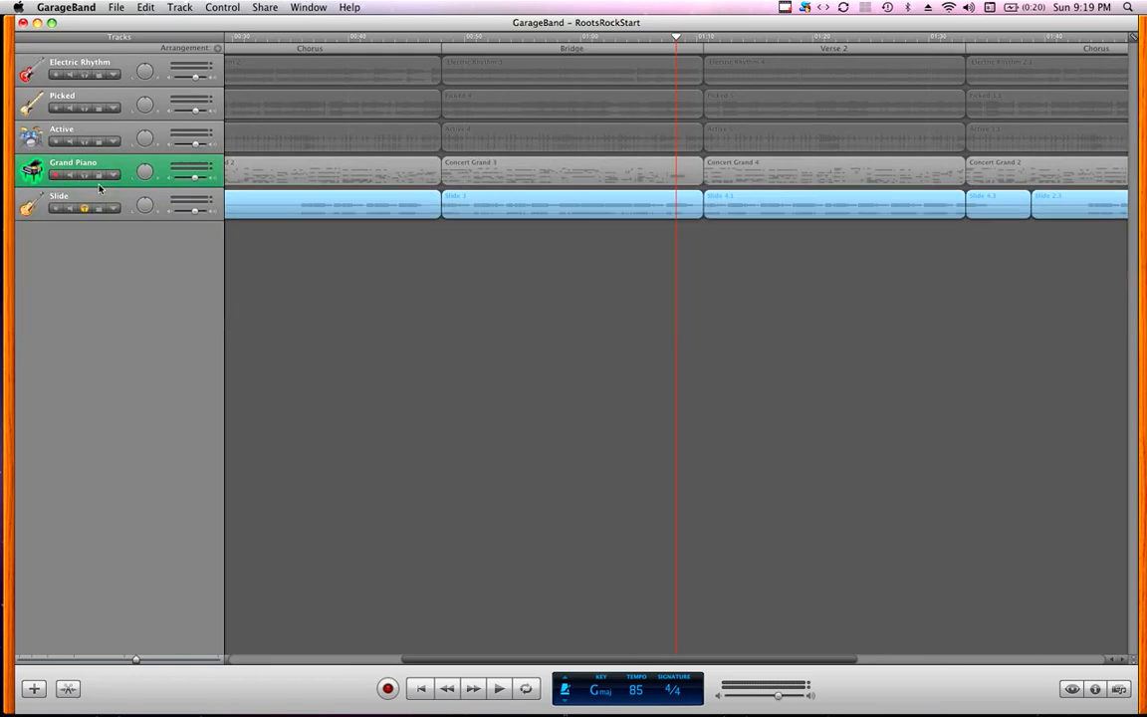
{"action": "key", "text": "s"}
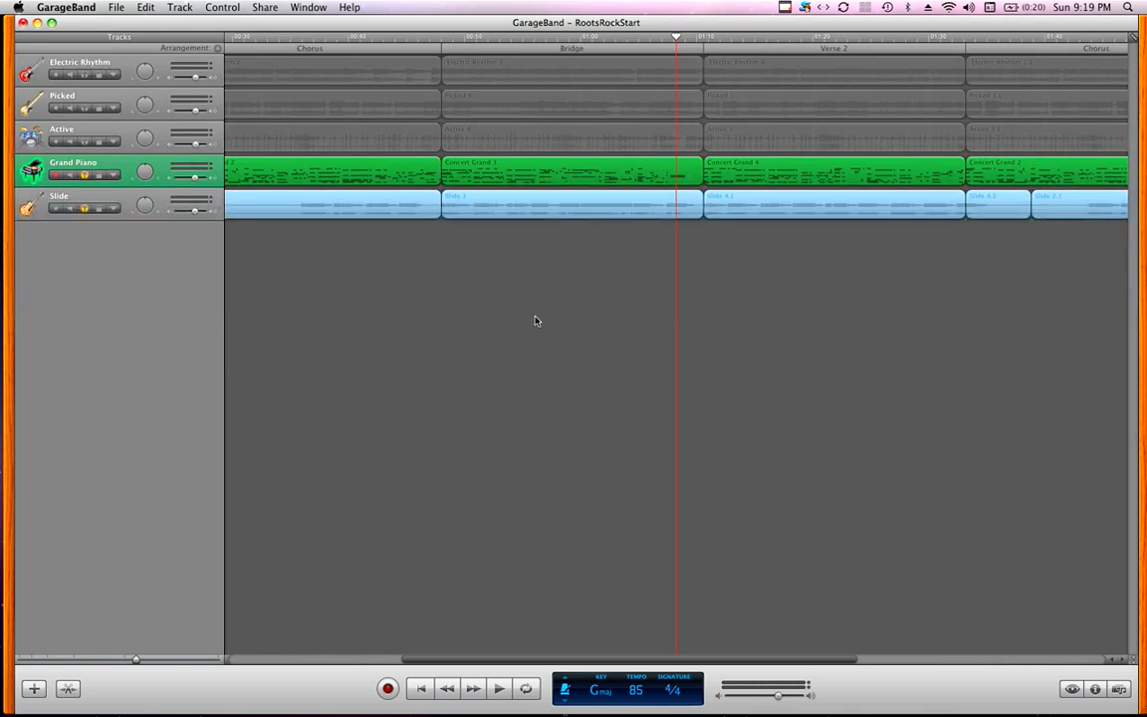
- Turn on cycling, set the cycle region to span the Bridge section, and play the two soloed tracks
{"action": "left_click", "coordinate": [526, 688]}
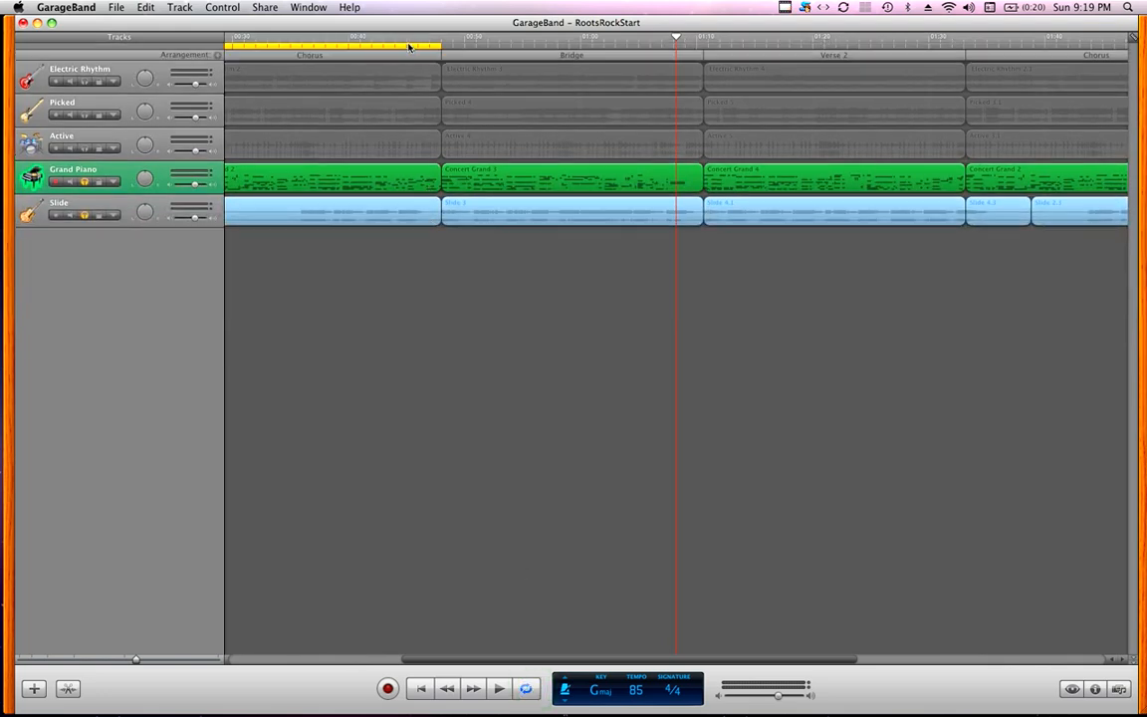
{"action": "left_click_drag", "start_coordinate": [409, 47], "coordinate": [670, 46]}
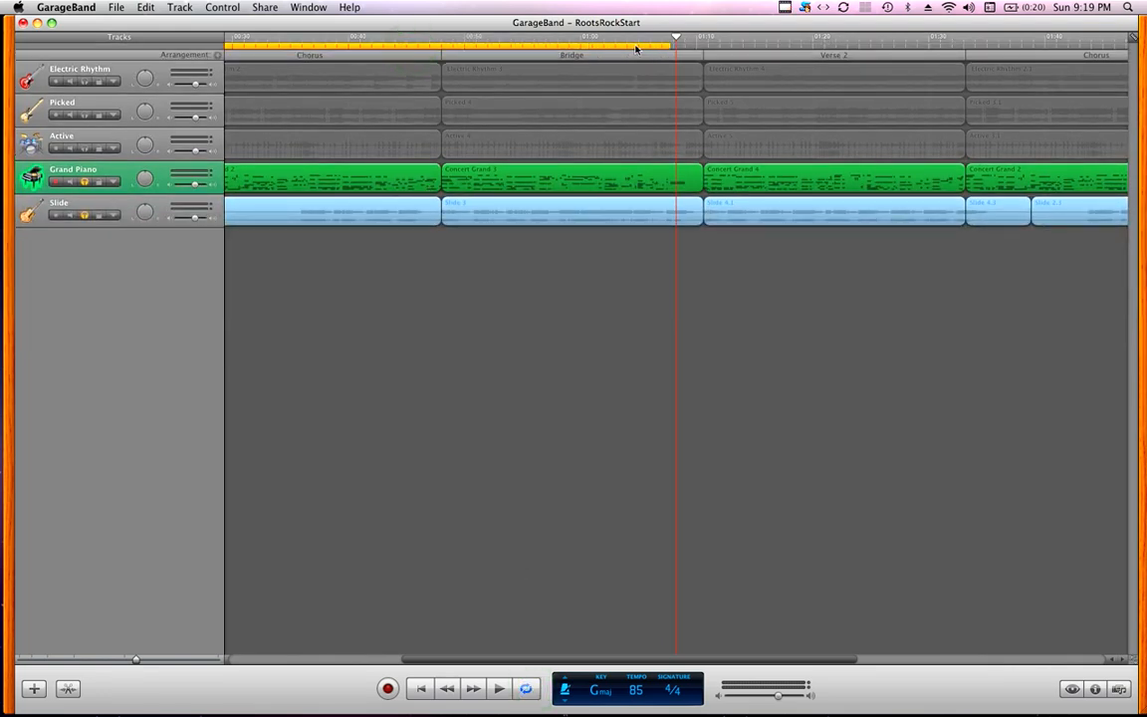
{"action": "left_click_drag", "start_coordinate": [434, 46], "coordinate": [704, 47]}
{"action": "key", "text": "space"}
{"action": "scroll", "coordinate": [704, 48], "scroll_direction": "left", "scroll_amount": 5}
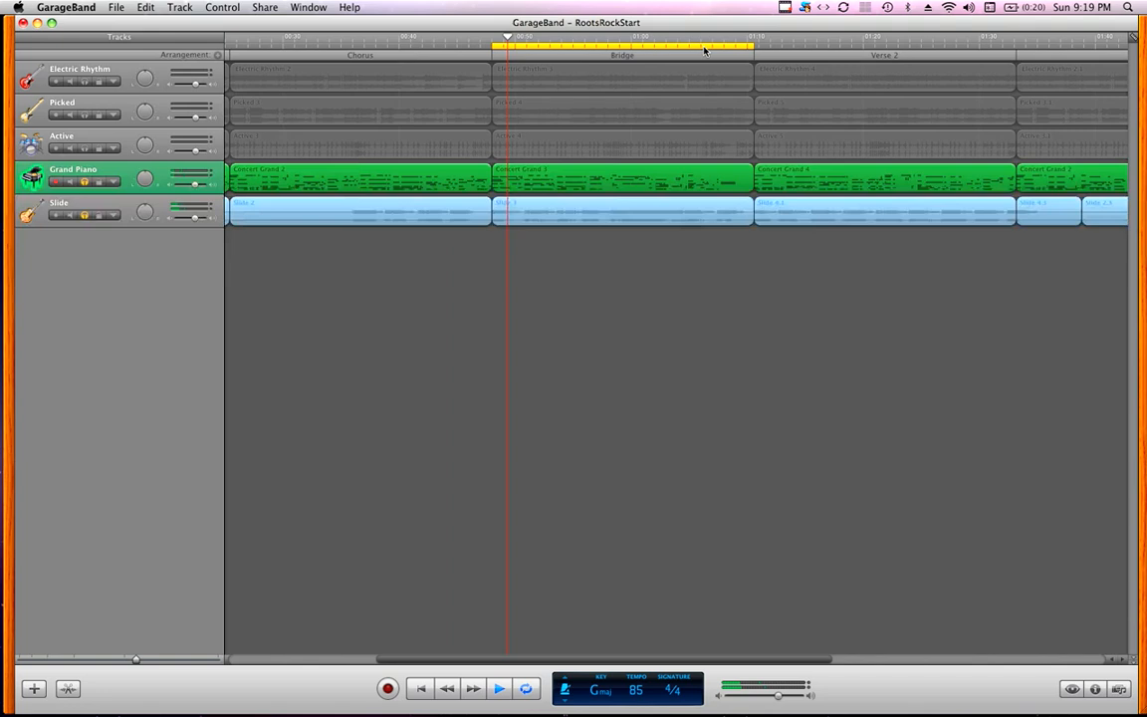
{"action": "scroll", "coordinate": [445, 147], "scroll_direction": "left", "scroll_amount": 10}
{"action": "scroll", "coordinate": [444, 145], "scroll_direction": "left", "scroll_amount": 2}
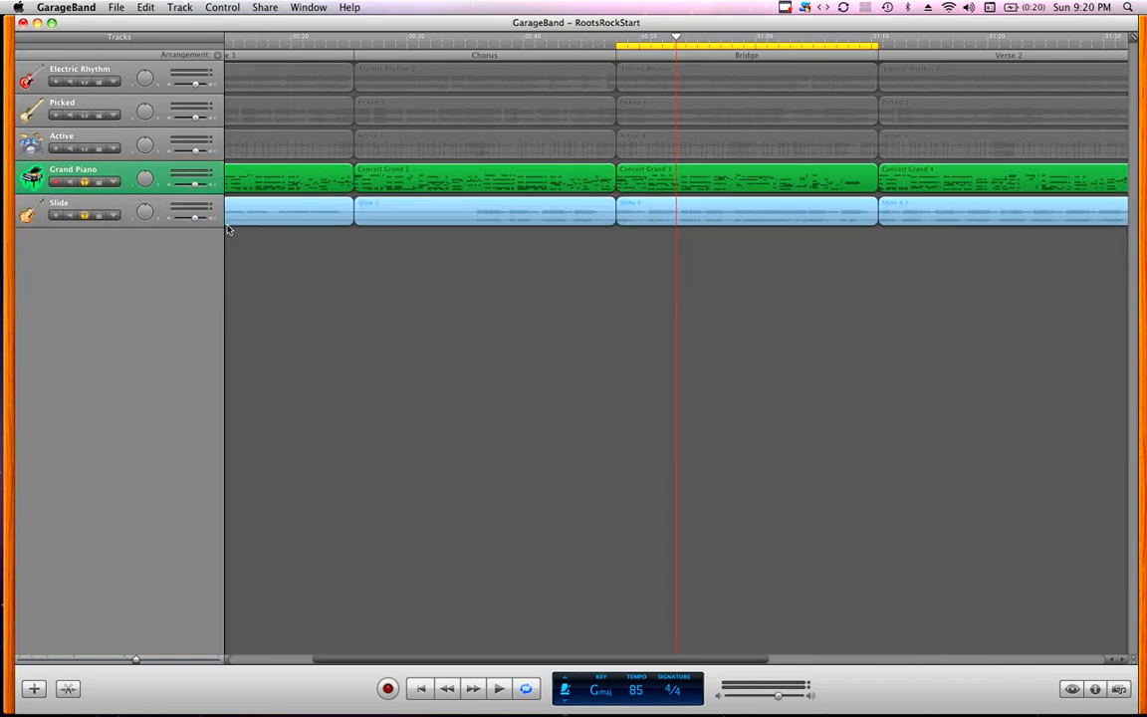
- Lower the Grand Piano track's volume to about -2.4 dB, check the Slide track's volume, and play the Bridge loop
{"action": "left_click_drag", "start_coordinate": [194, 217], "coordinate": [195, 221]}
{"action": "left_click_drag", "start_coordinate": [194, 186], "coordinate": [194, 186]}
{"action": "left_click", "coordinate": [194, 186]}
{"action": "left_click", "coordinate": [194, 186]}
{"action": "left_click", "coordinate": [194, 189]}
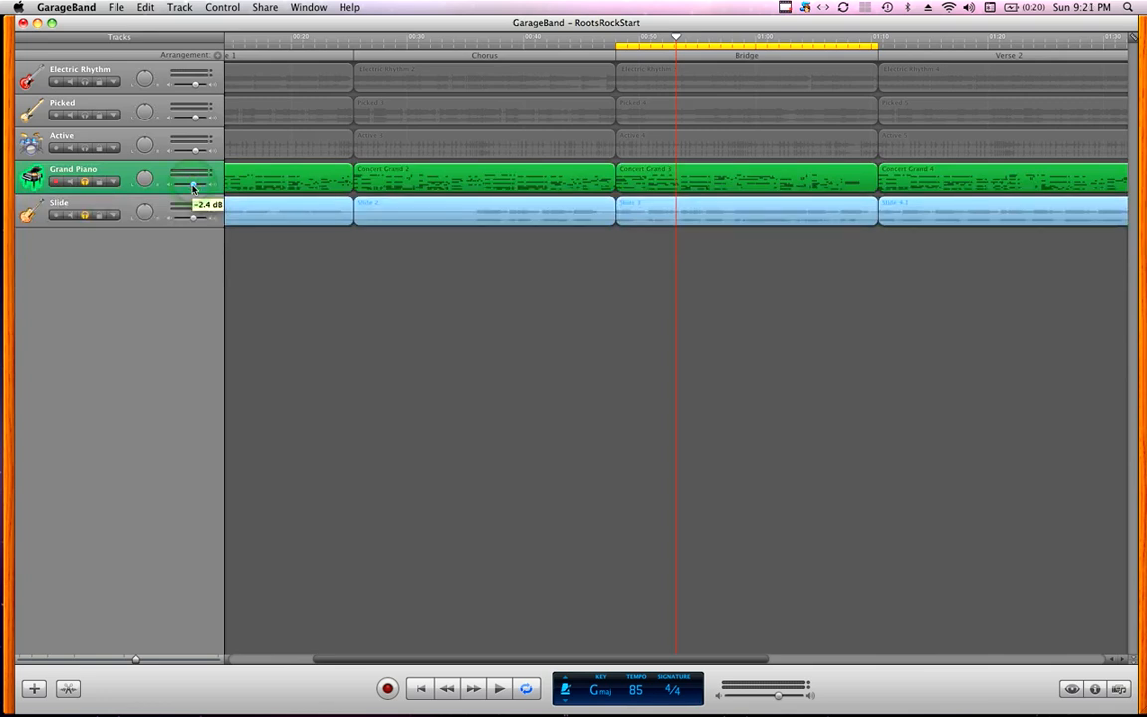
{"action": "left_click_drag", "start_coordinate": [193, 188], "coordinate": [194, 188]}
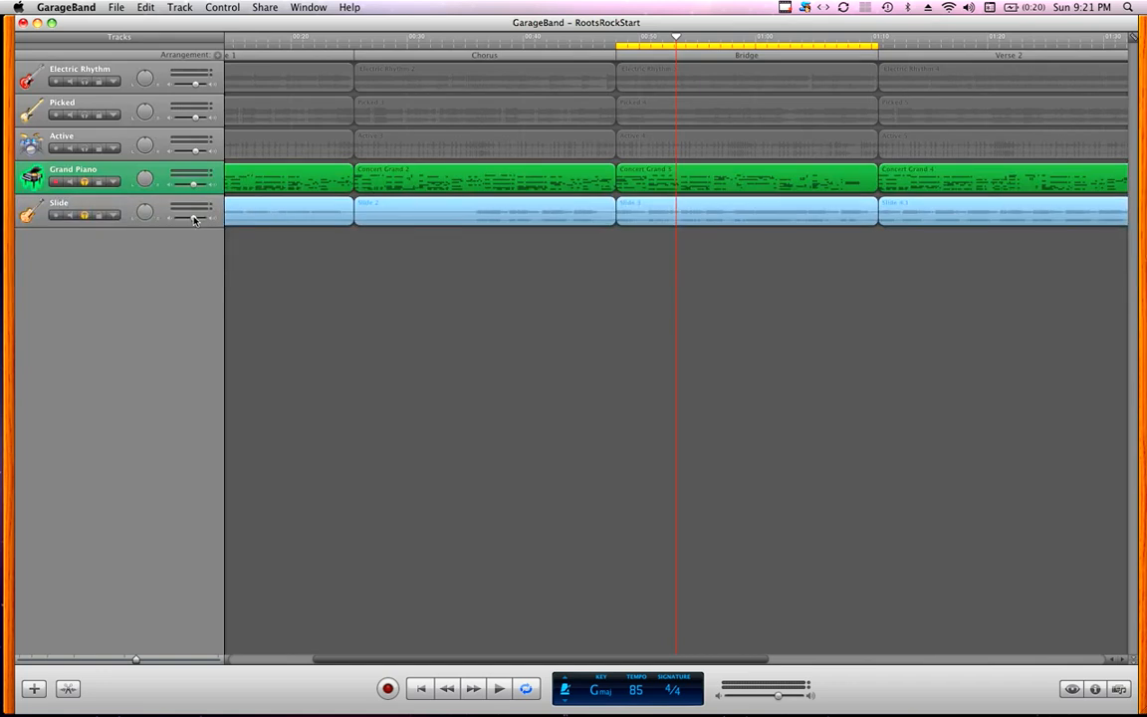
{"action": "left_click", "coordinate": [194, 219]}
{"action": "key", "text": "space"}
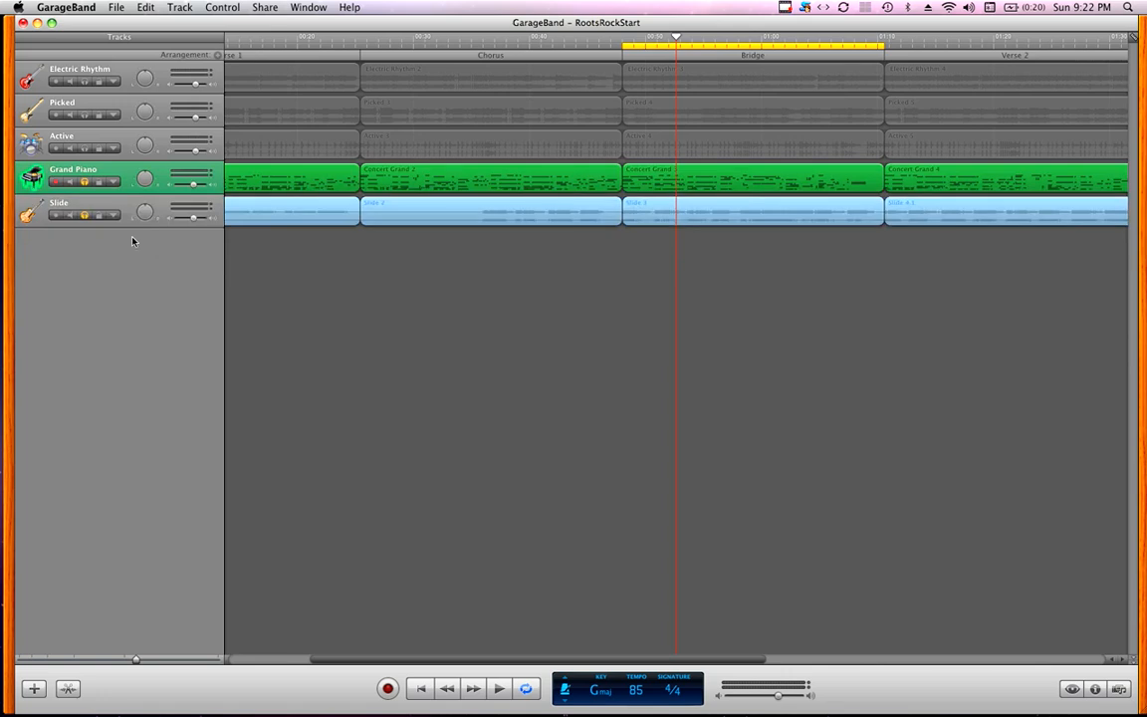
- Try different pan positions on the Grand Piano and Slide tracks, sweeping the Slide pan to both sides
{"action": "left_click", "coordinate": [146, 184]}
{"action": "left_click_drag", "start_coordinate": [145, 185], "coordinate": [146, 185]}
{"action": "left_click", "coordinate": [144, 213]}
{"action": "left_click", "coordinate": [142, 217]}
{"action": "left_click_drag", "start_coordinate": [142, 217], "coordinate": [177, 176]}
{"action": "left_click_drag", "start_coordinate": [177, 176], "coordinate": [140, 261]}
{"action": "left_click_drag", "start_coordinate": [140, 261], "coordinate": [148, 218]}
{"action": "left_click_drag", "start_coordinate": [147, 219], "coordinate": [147, 186]}
{"action": "key", "text": "space"}
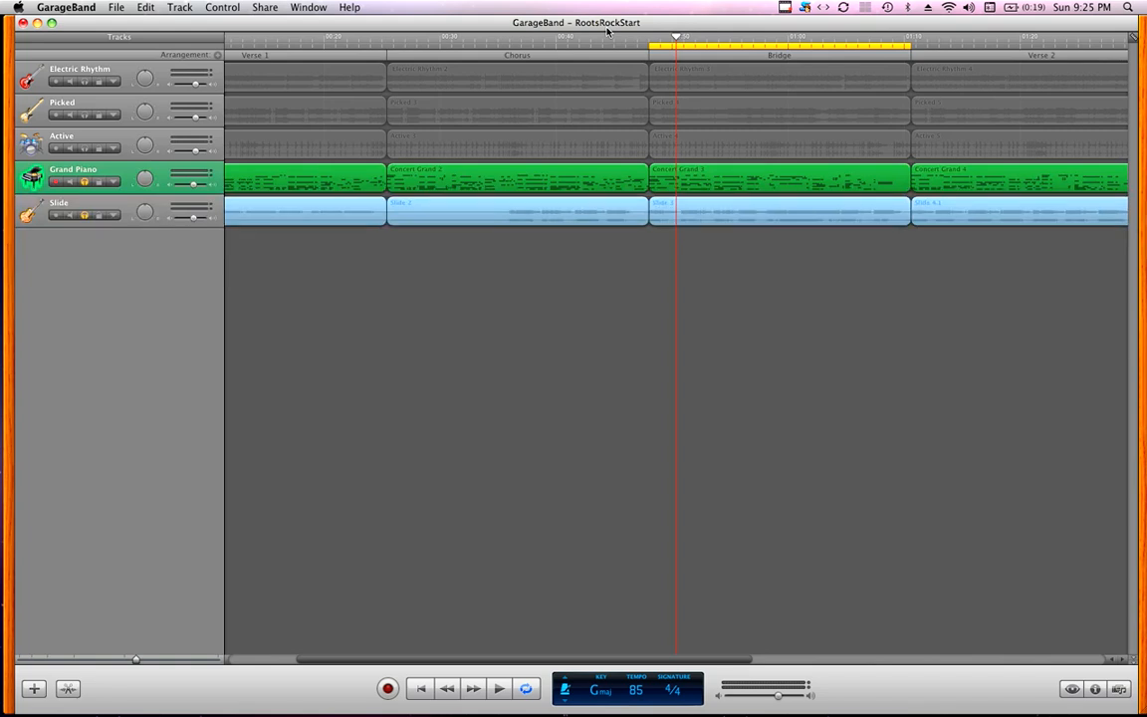
- Adjust the pan of the Grand Piano and Slide tracks, moving the Grand Piano slightly off center
{"action": "left_click_drag", "start_coordinate": [148, 181], "coordinate": [151, 179]}
{"action": "left_click_drag", "start_coordinate": [143, 217], "coordinate": [145, 227]}
{"action": "left_click", "coordinate": [146, 179]}
{"action": "left_click", "coordinate": [146, 179]}
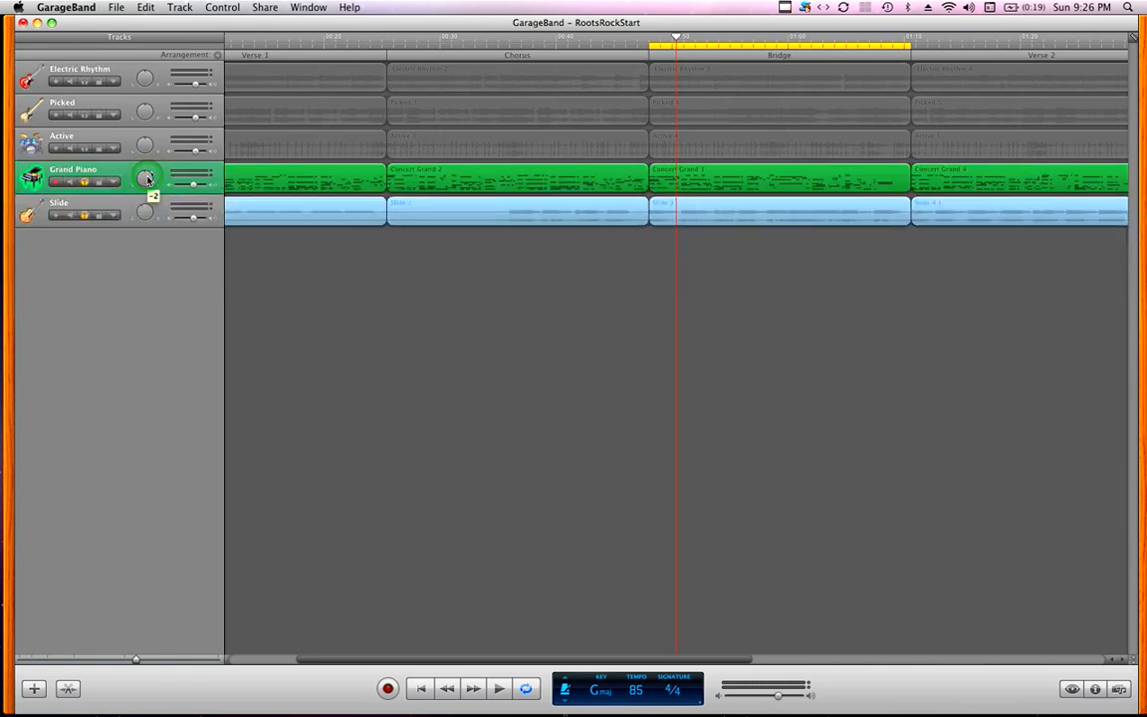
{"action": "left_click_drag", "start_coordinate": [146, 179], "coordinate": [152, 174]}
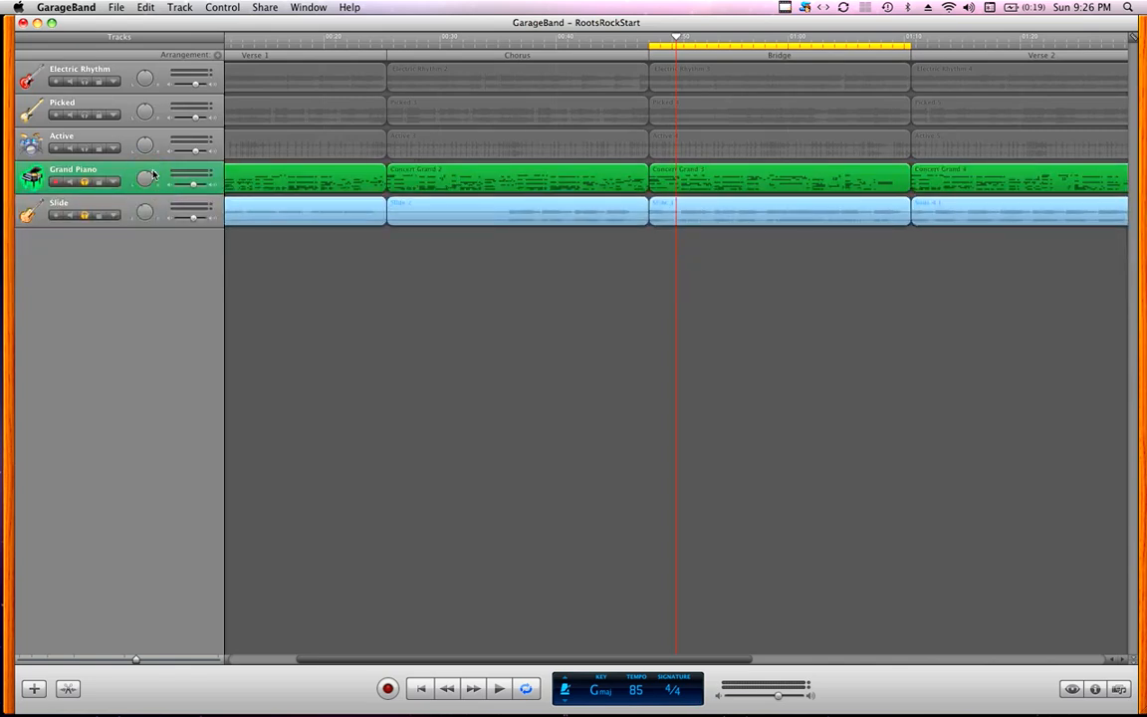